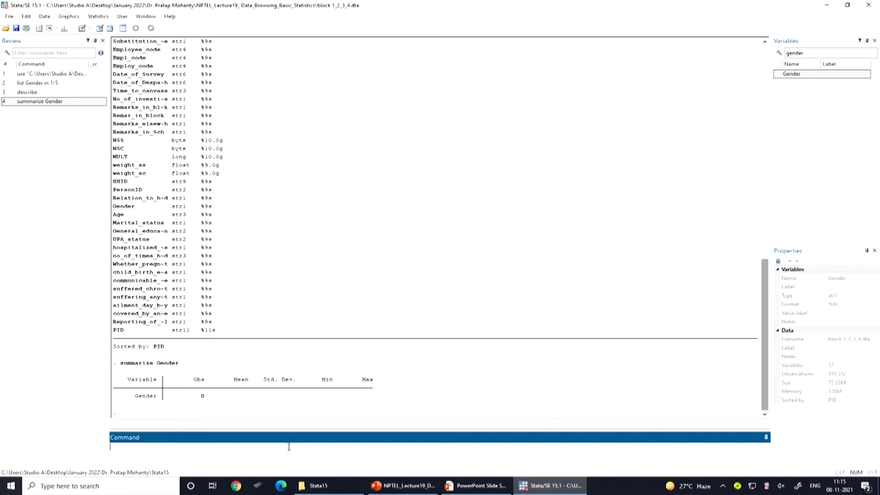
Run the summarize command on the Age variable to get its descriptive statistics.
text(d)
key(BackSpace)
text(summarize)
click(808, 52)
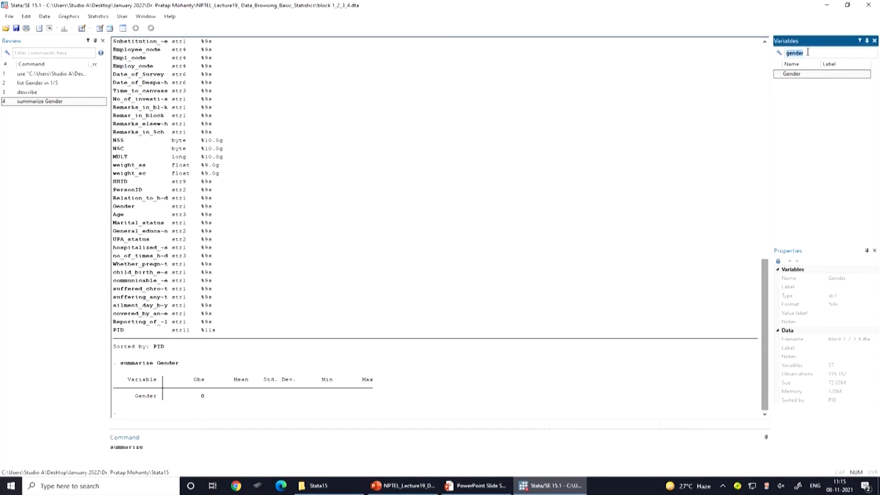
key(BackSpace)
text(age)
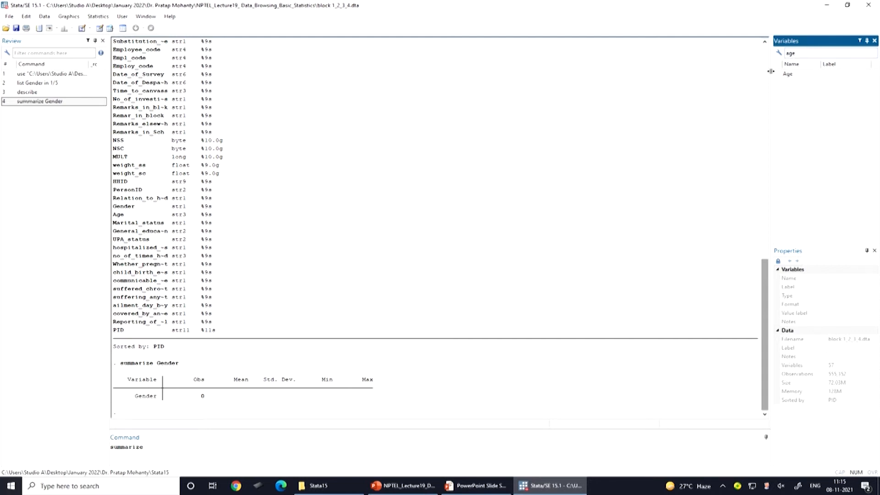
double_click(780, 75)
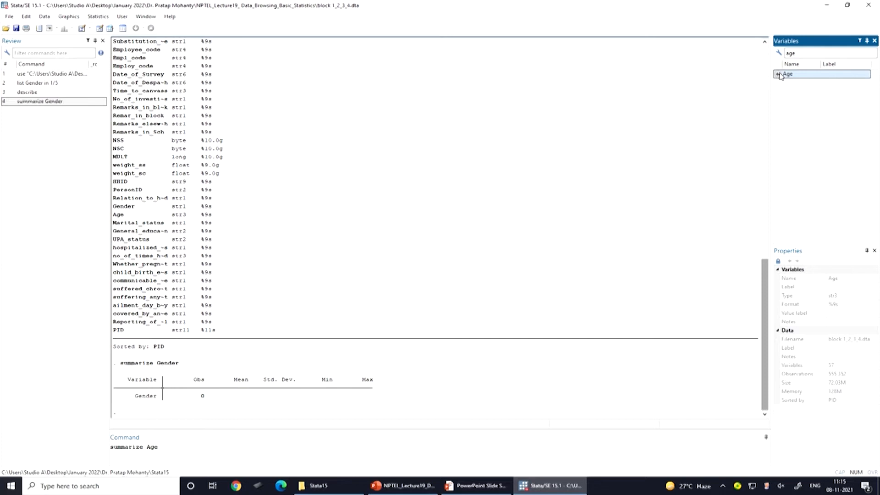
key(Return)
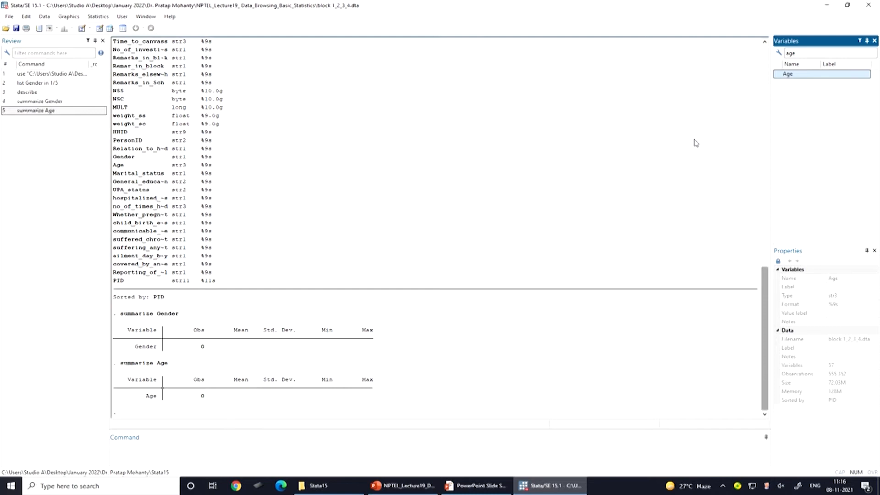
Browse the data for only the Gender and Age variables with the br command, and close the data view.
click(438, 448)
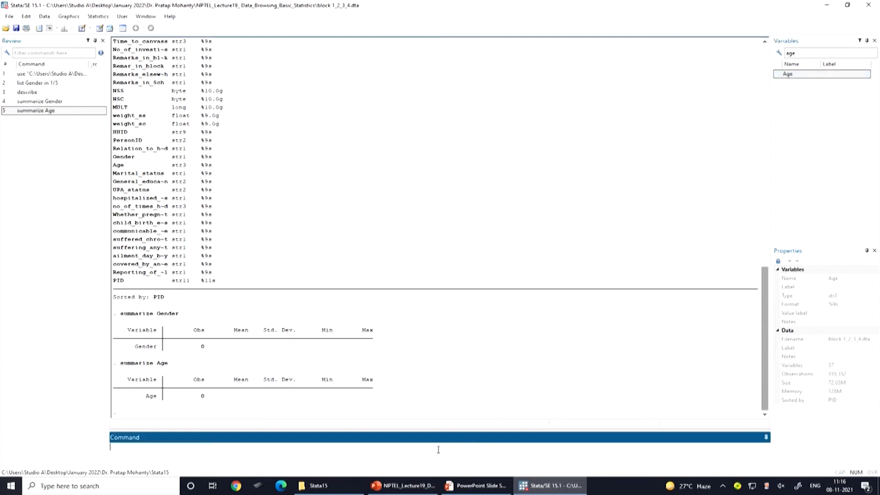
text(br)
click(797, 54)
key(BackSpace)
key(BackSpace)
key(BackSpace)
text(gend)
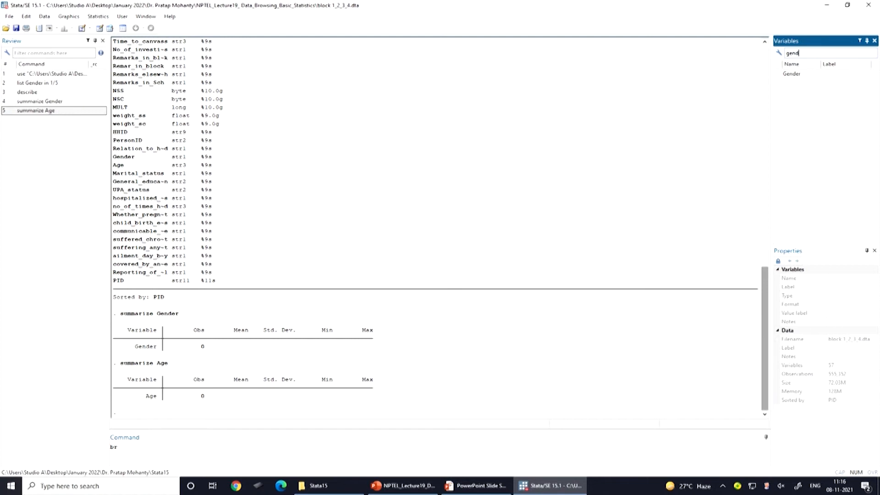
double_click(780, 74)
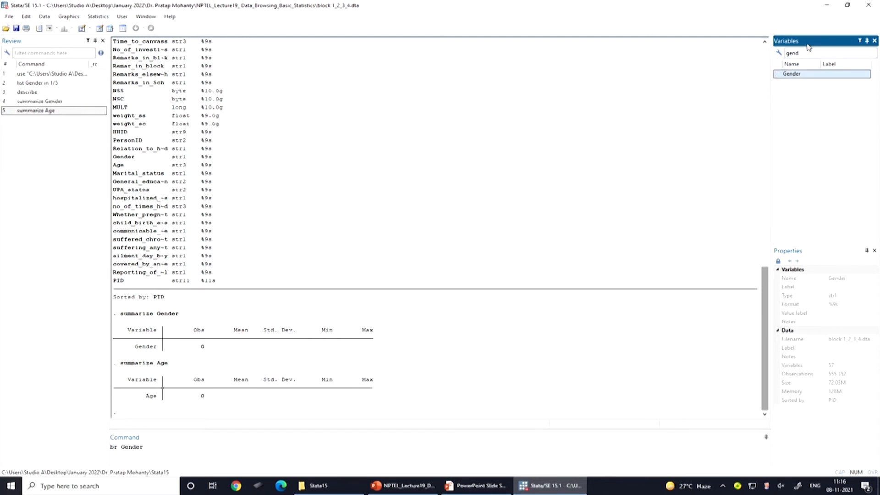
double_click(805, 55)
text(age)
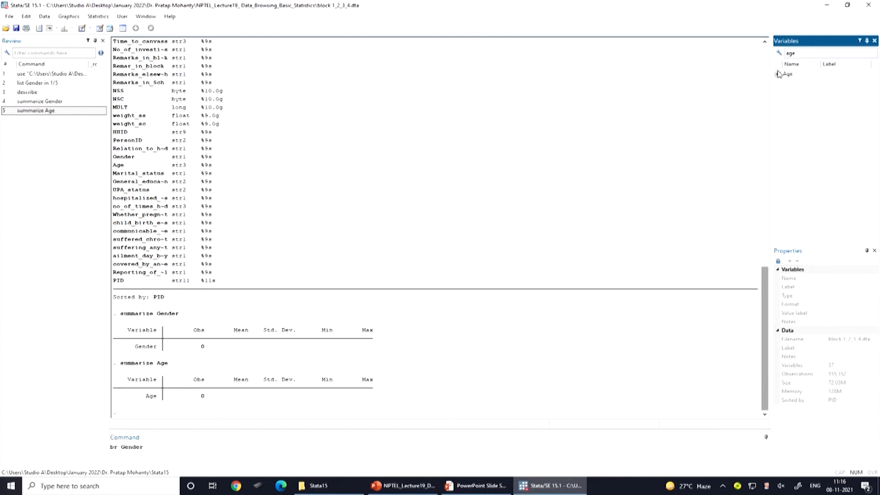
double_click(779, 75)
key(Escape)
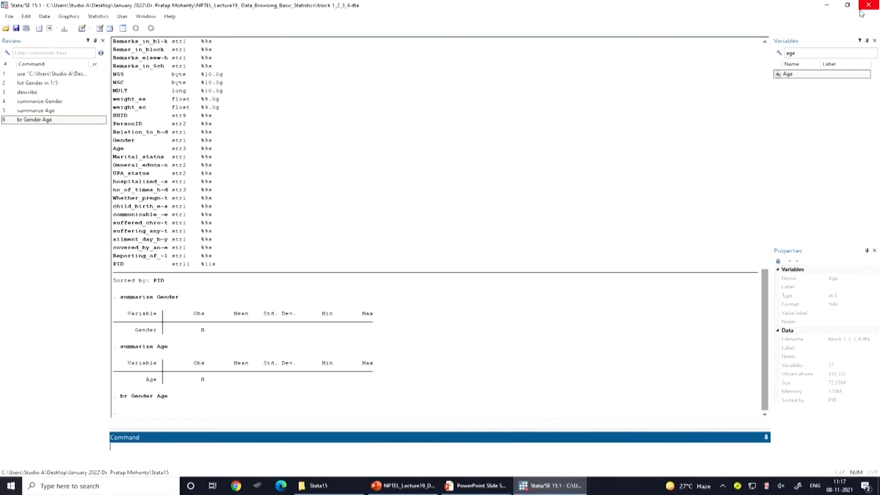
Convert the Gender variable from string to numeric with destring, using the replace option.
text(destring)
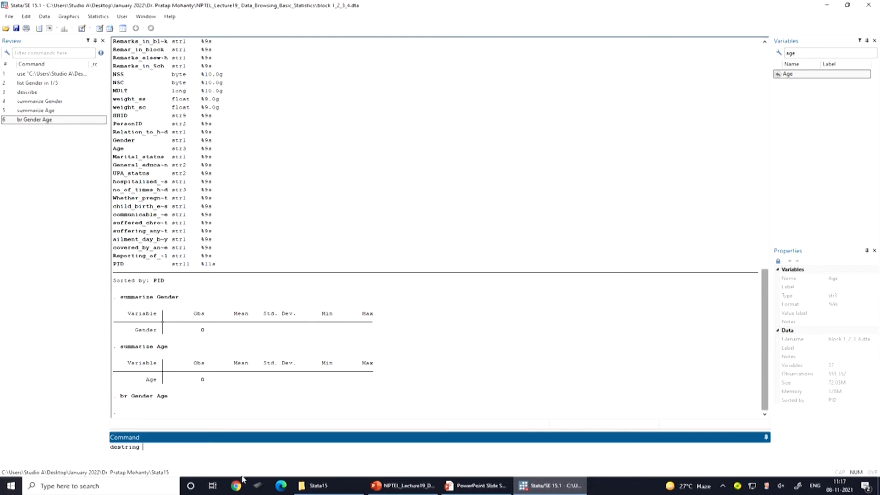
text( Gender, replace)
key(Return)
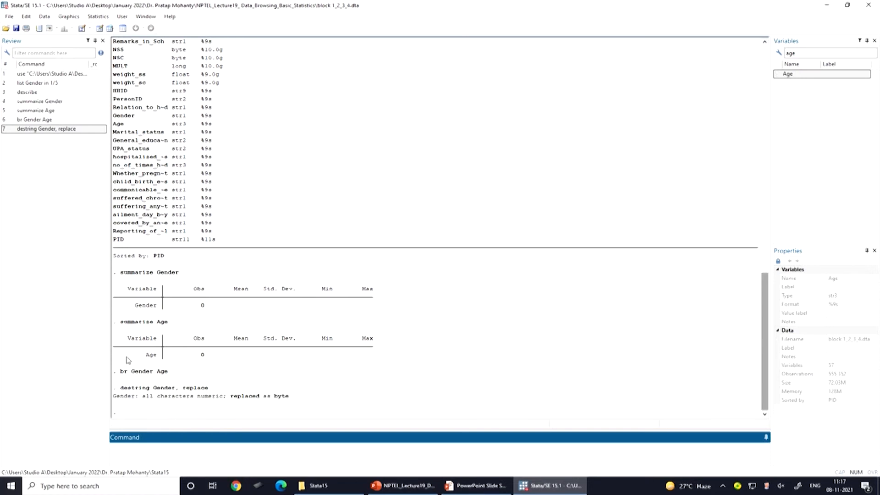
click(98, 244)
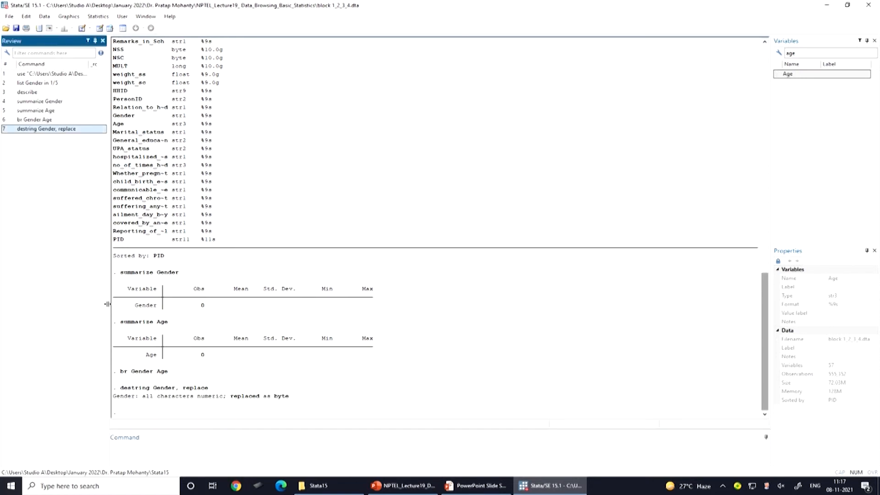
Summarize the Gender variable with the abbreviated summ command.
click(145, 449)
text(summ)
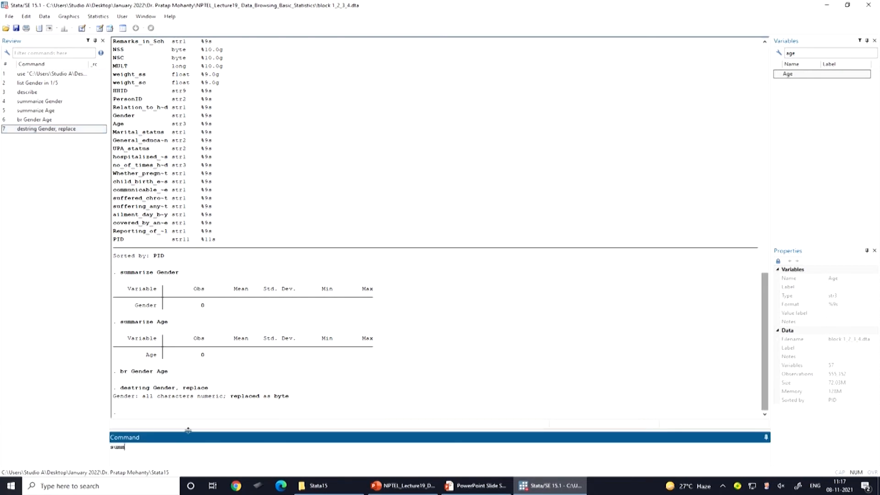
click(807, 55)
key(BackSpace)
key(BackSpace)
key(BackSpace)
text(gend)
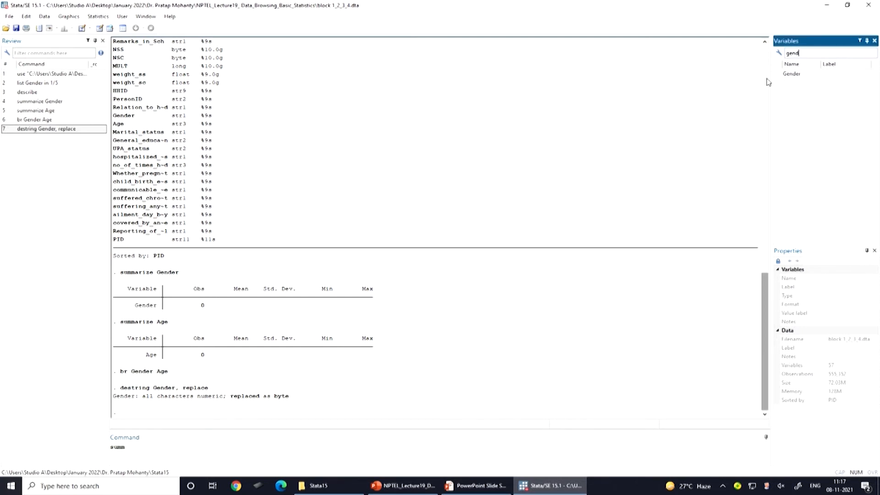
double_click(781, 75)
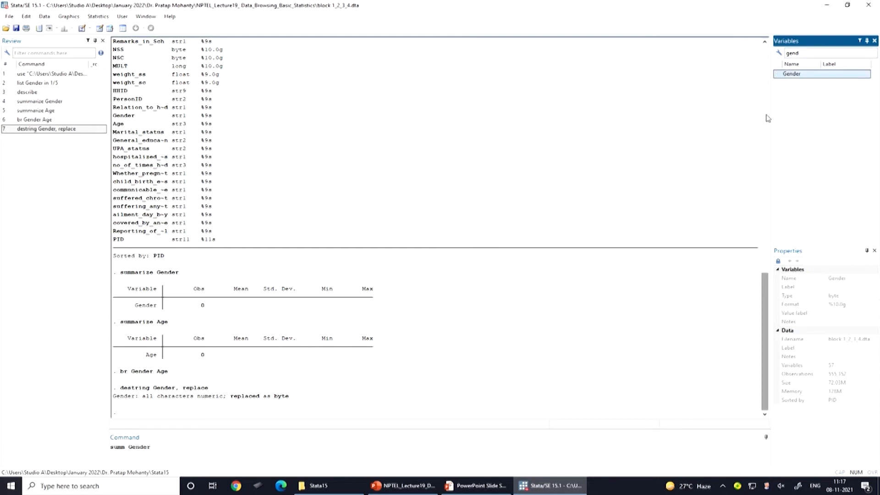
key(Return)
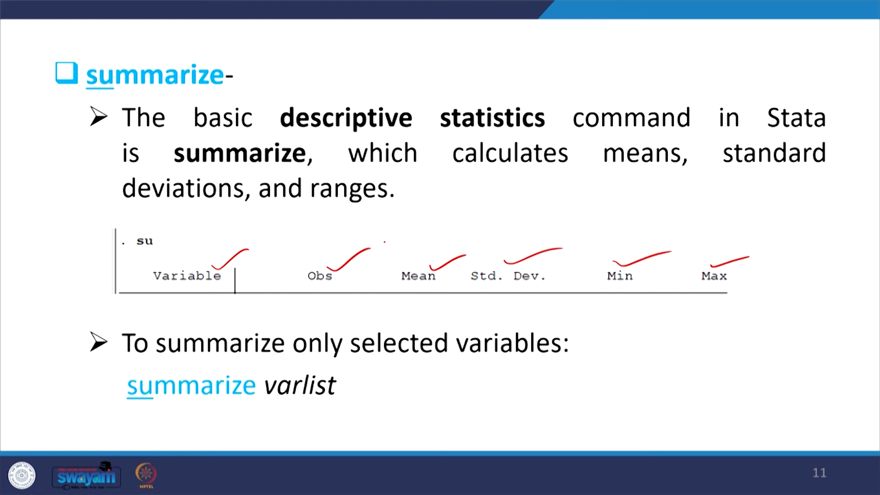
key(Right)
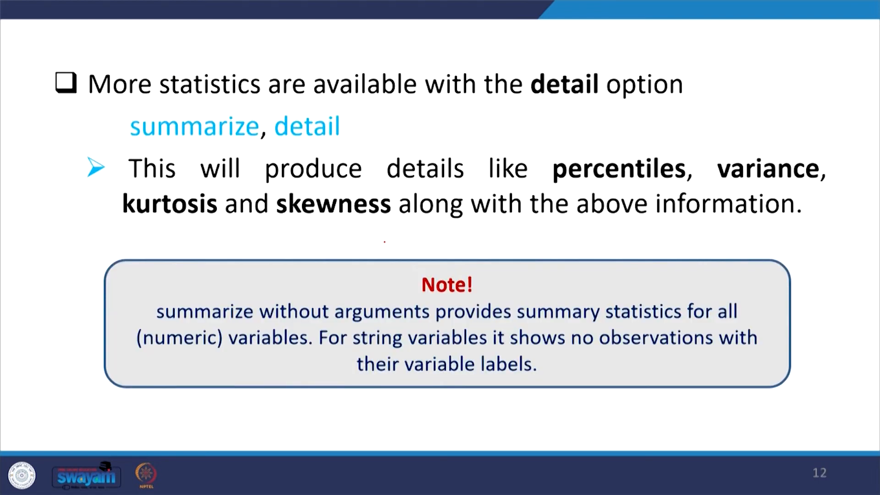
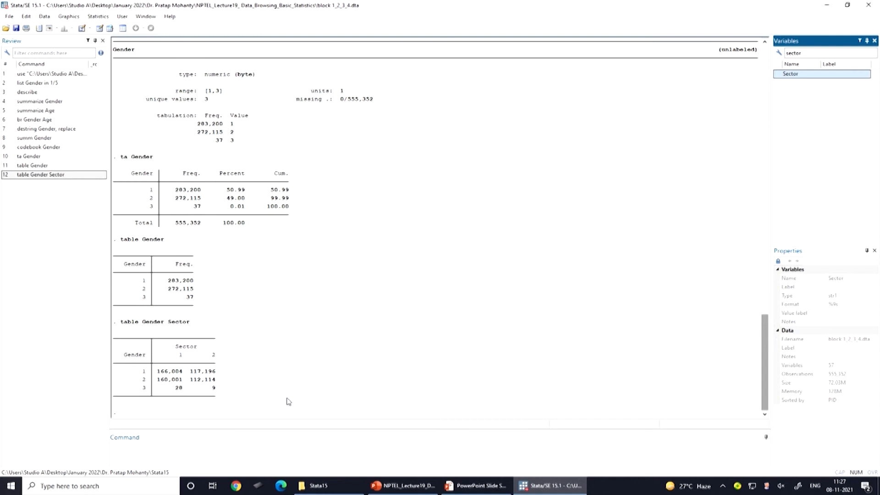
Reuse the table command for Gender by Sector with the col option to add a totals column.
click(80, 174)
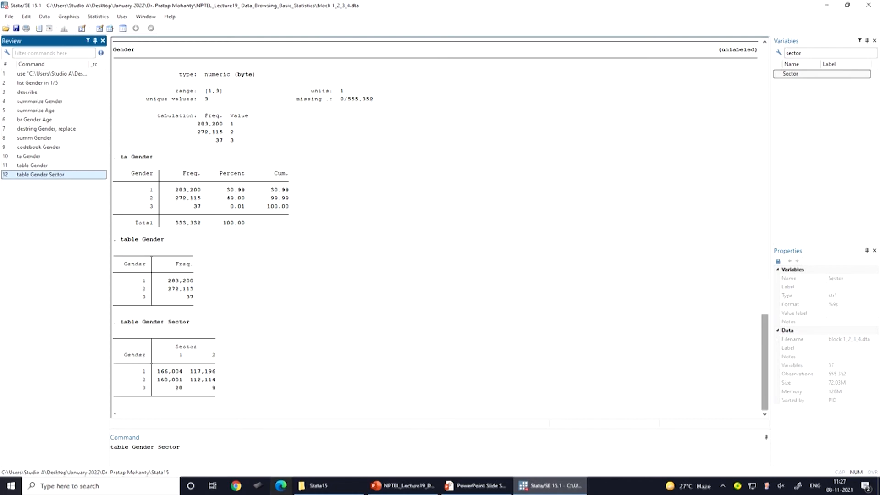
click(192, 450)
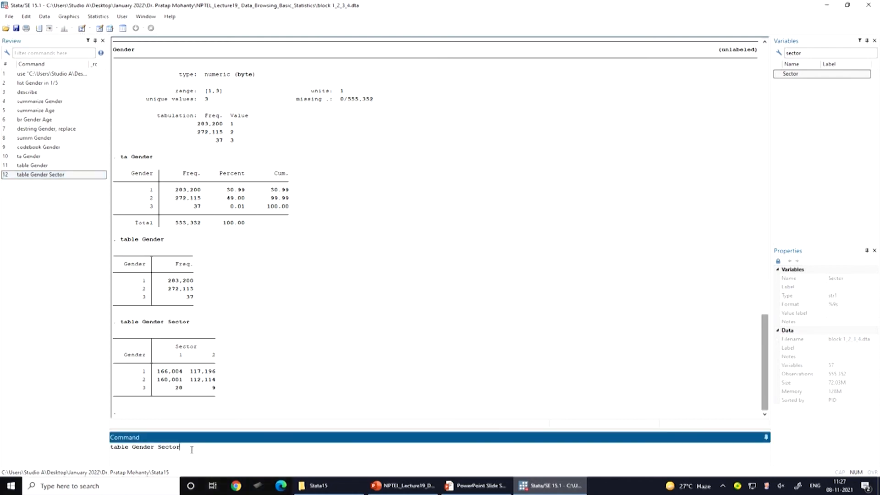
text(,col)
key(Return)
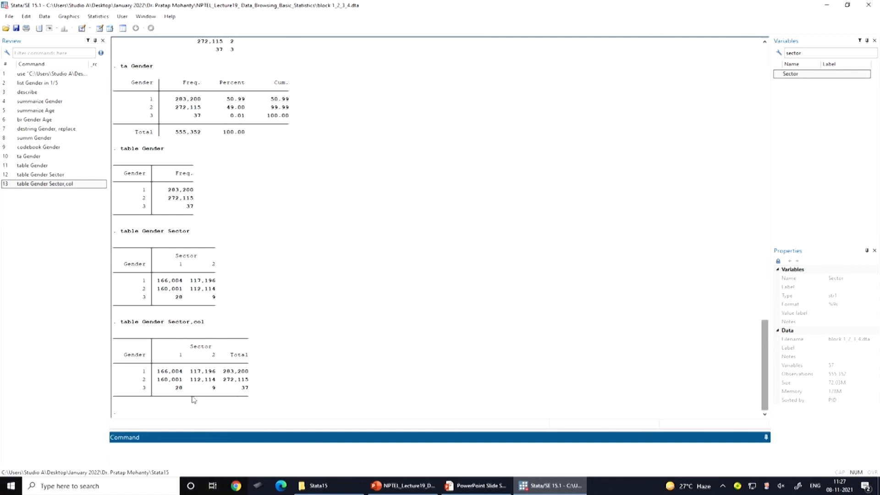
drag(155, 373, 179, 381)
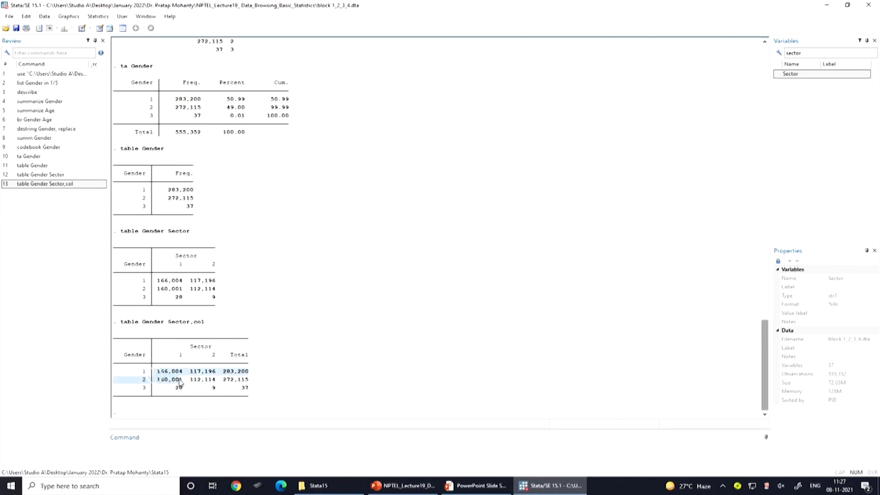
click(255, 368)
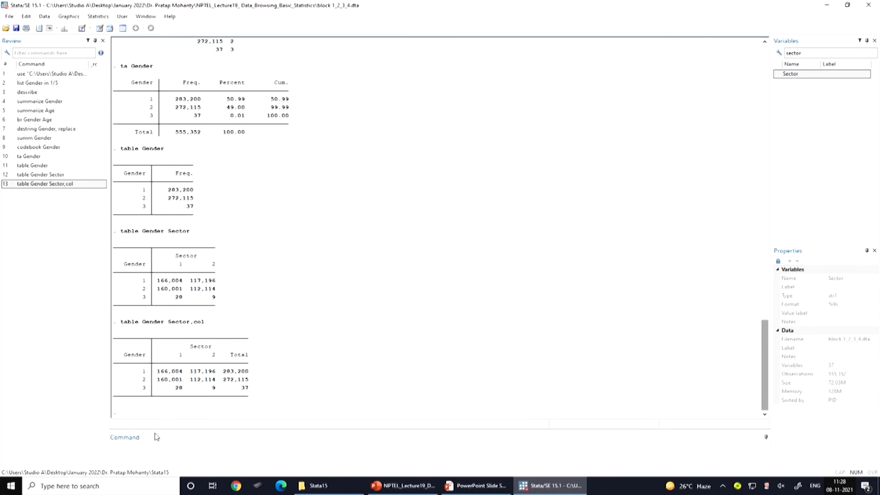
Rerun the Gender by Sector table command with the row option in place of col.
click(76, 184)
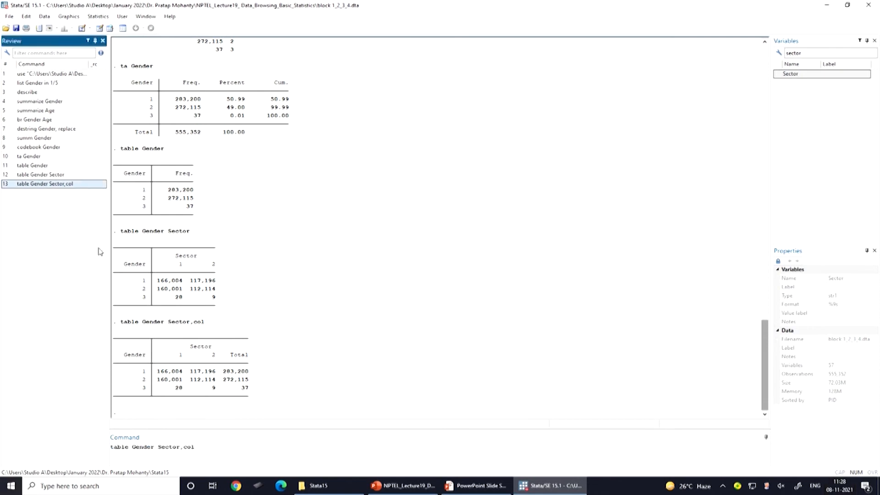
click(200, 449)
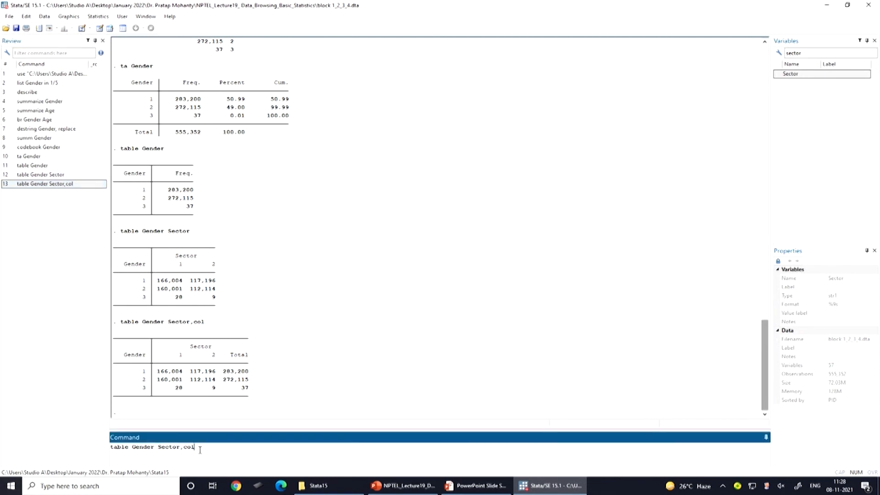
key(BackSpace)
key(BackSpace)
key(BackSpace)
text(row)
key(Return)
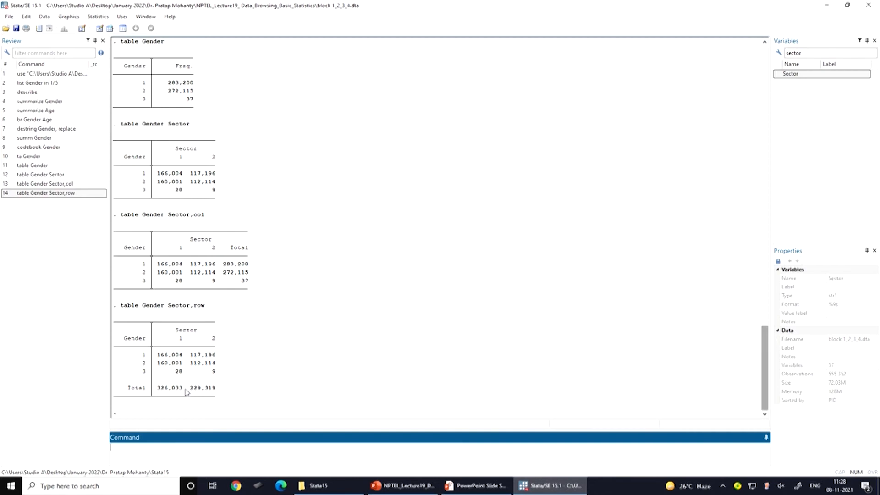
click(170, 355)
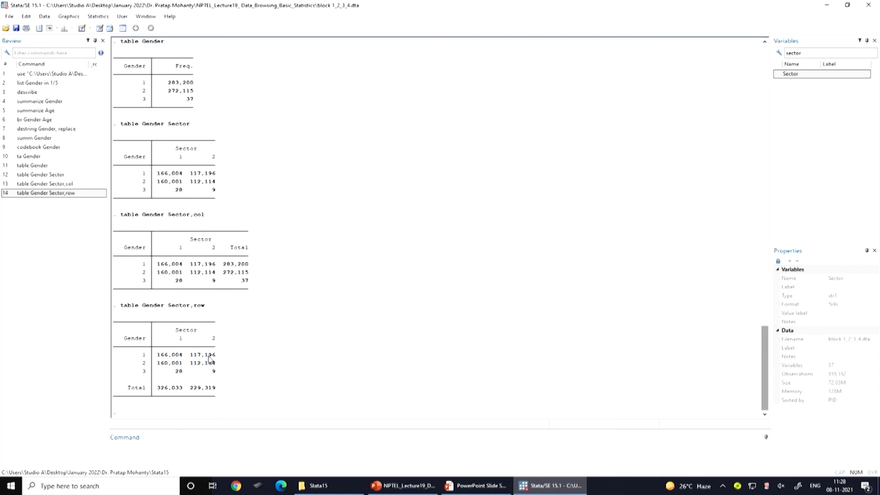
Cross-tabulate Gender by Sector with the tab command, adapting the earlier table command without options.
click(78, 175)
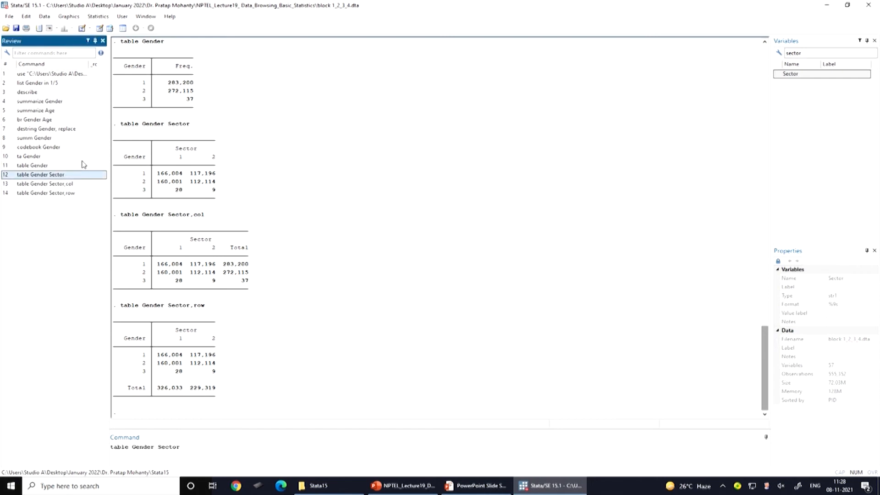
click(132, 448)
key(BackSpace)
key(BackSpace)
key(BackSpace)
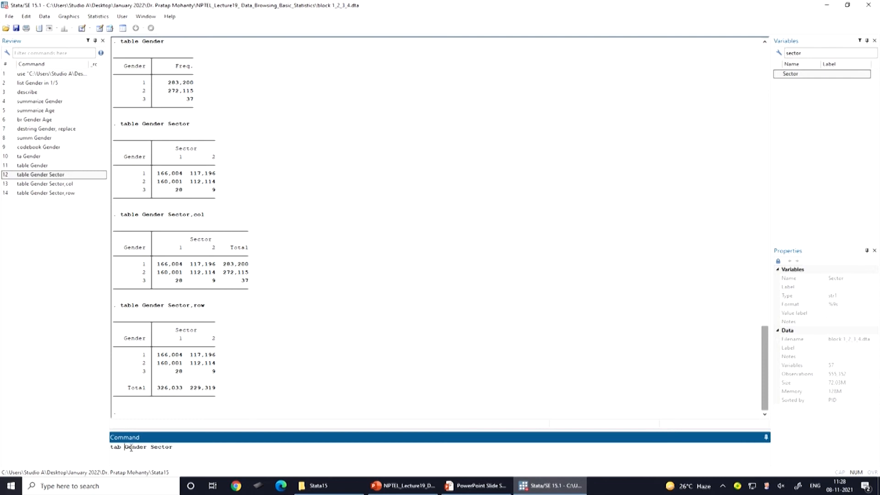
key(Return)
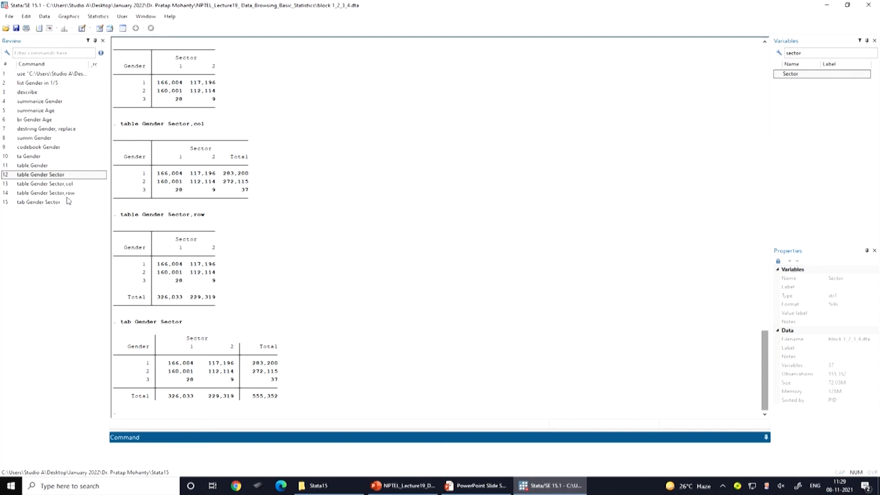
Rerun the tab command for Gender and Sector with the col option to show column percentages.
click(64, 202)
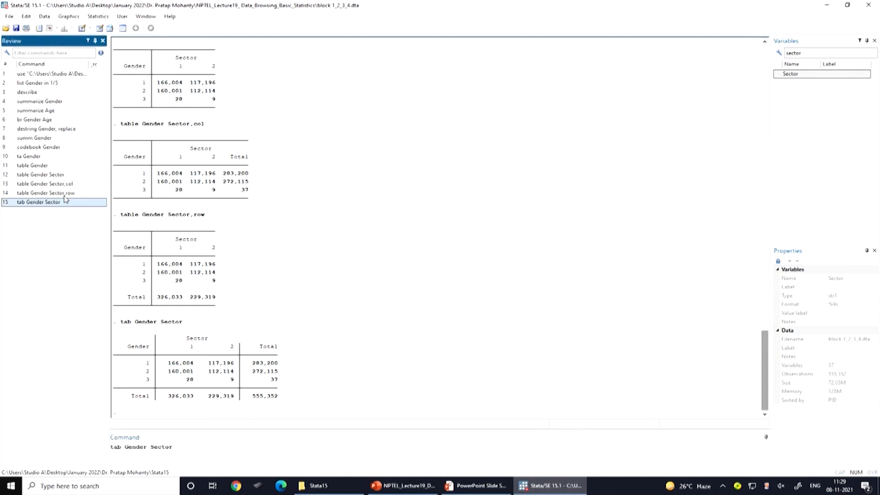
click(183, 446)
text(,col)
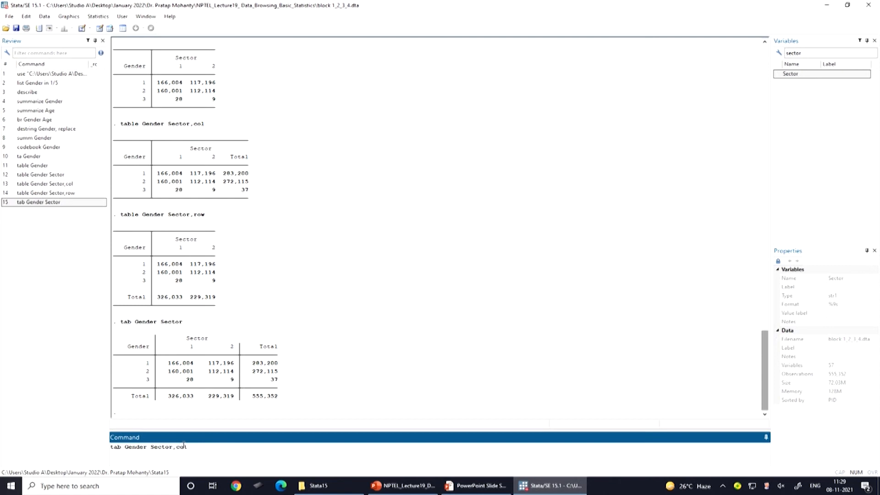
key(Return)
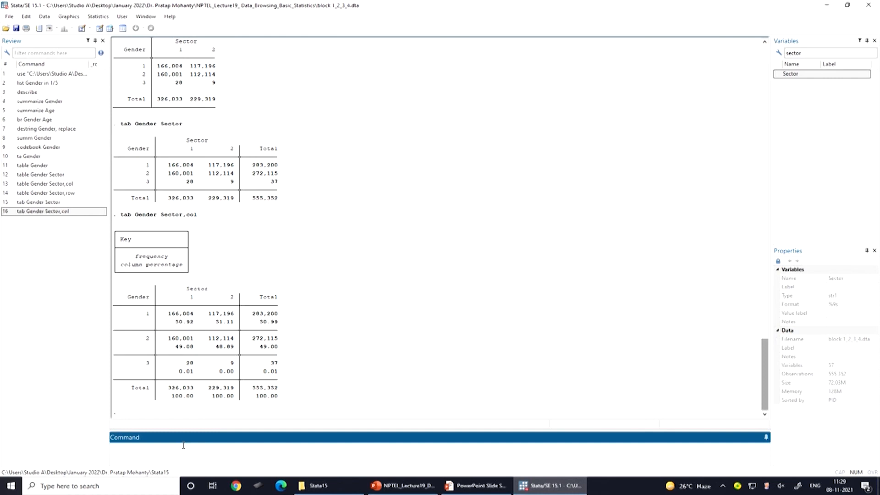
click(186, 403)
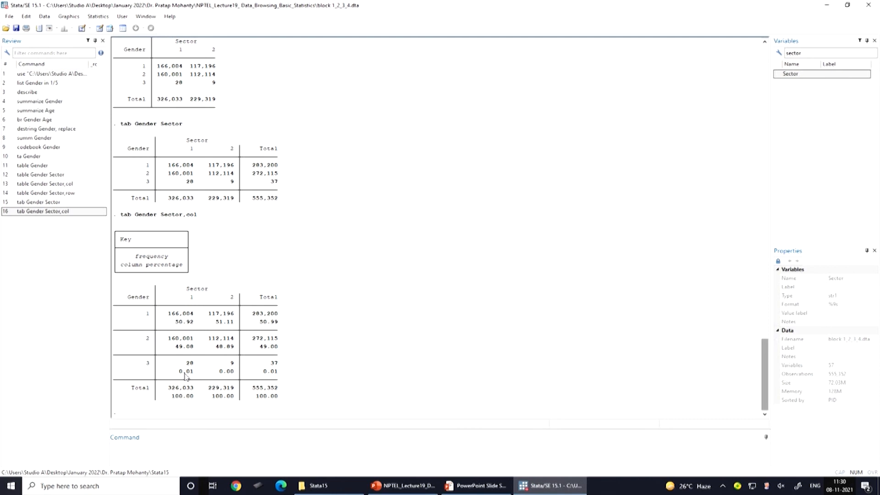
Rerun the tab command for Gender and Sector with both the col and row options, and highlight the first row's total percentage.
click(87, 214)
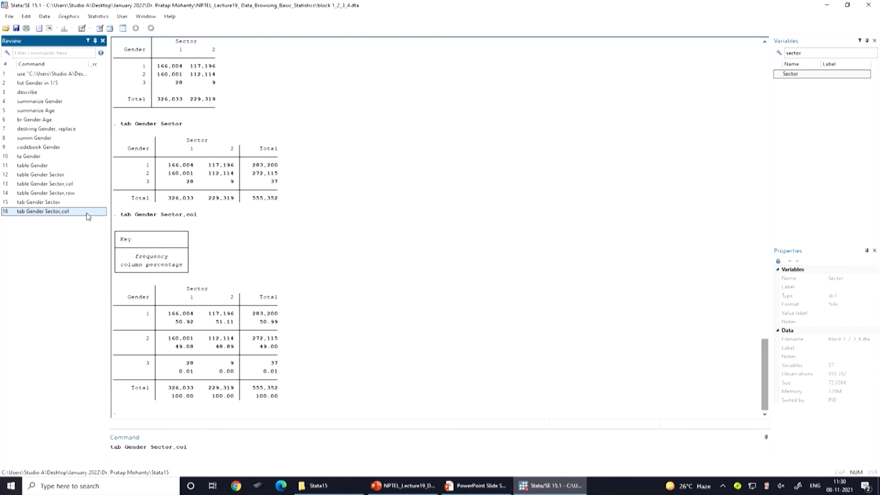
click(187, 448)
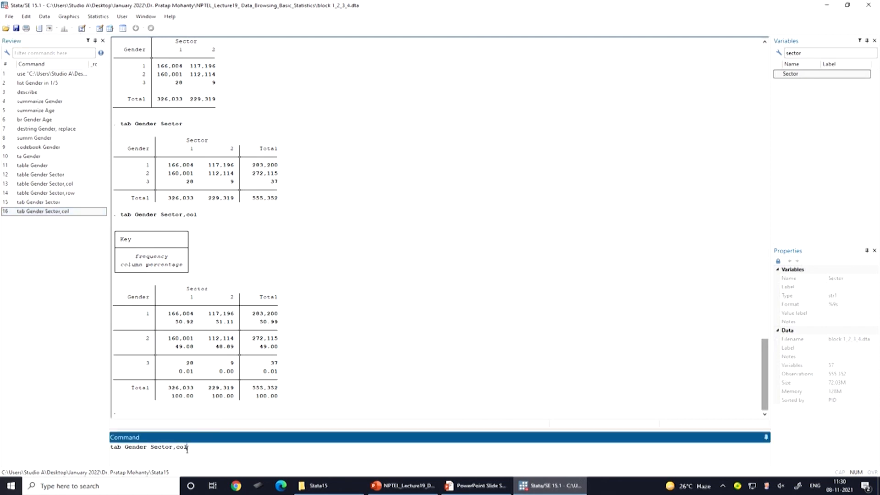
text(row)
key(Return)
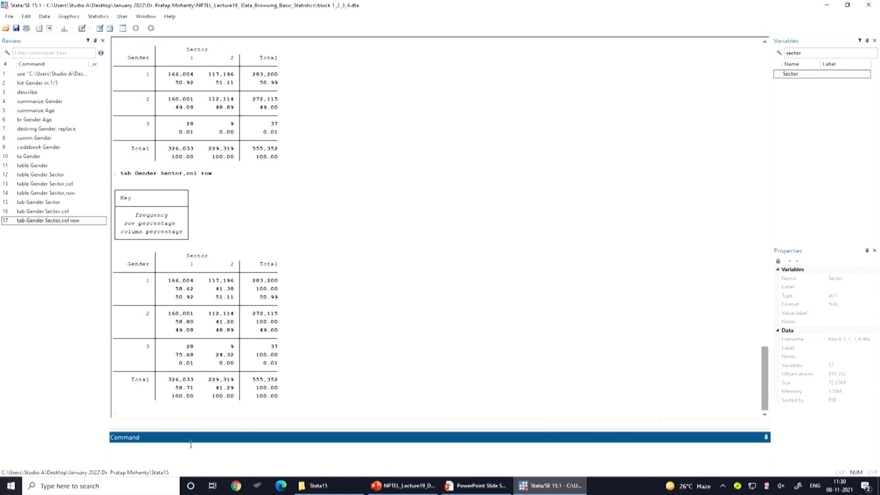
click(185, 395)
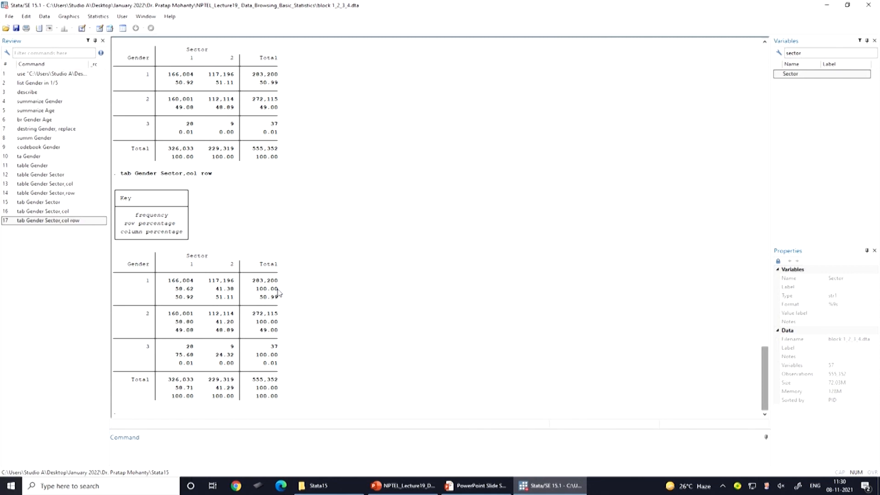
drag(280, 288, 258, 288)
Reuse the Gender by Sector tab command with only the nofr option in place of col row.
click(69, 220)
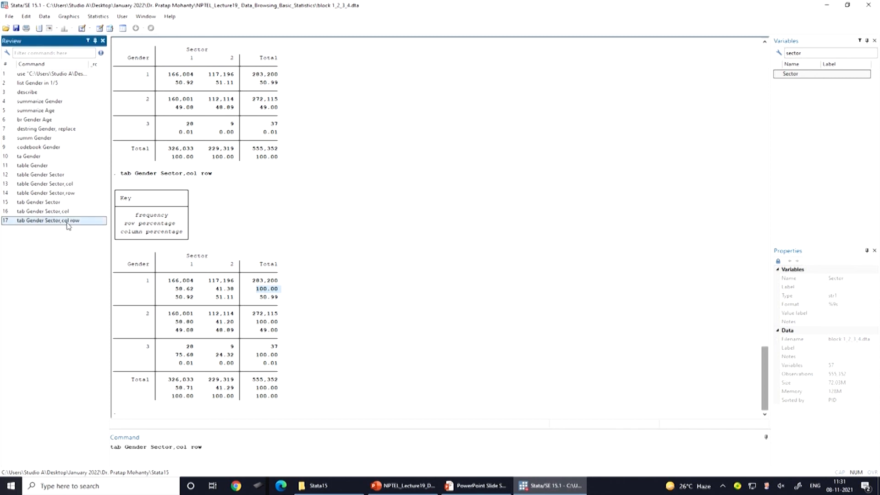
click(204, 449)
key(BackSpace)
key(BackSpace)
key(BackSpace)
key(BackSpace)
key(BackSpace)
key(BackSpace)
key(BackSpace)
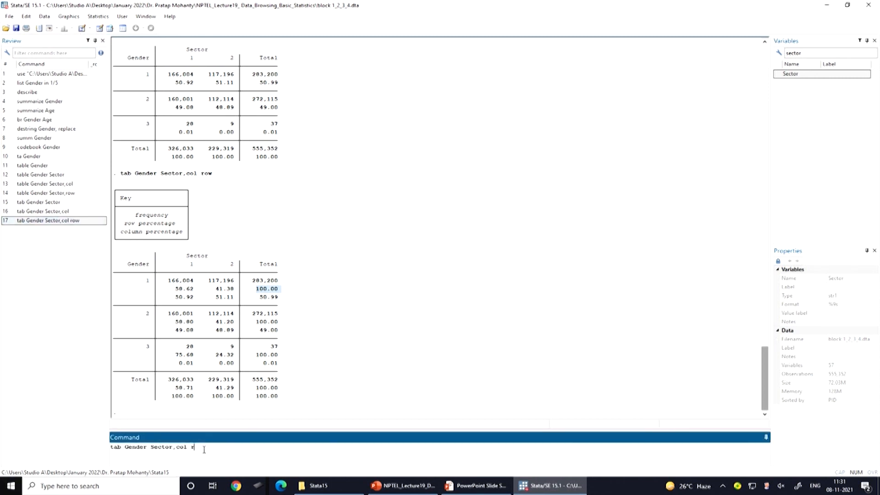
text(nofr)
key(Return)
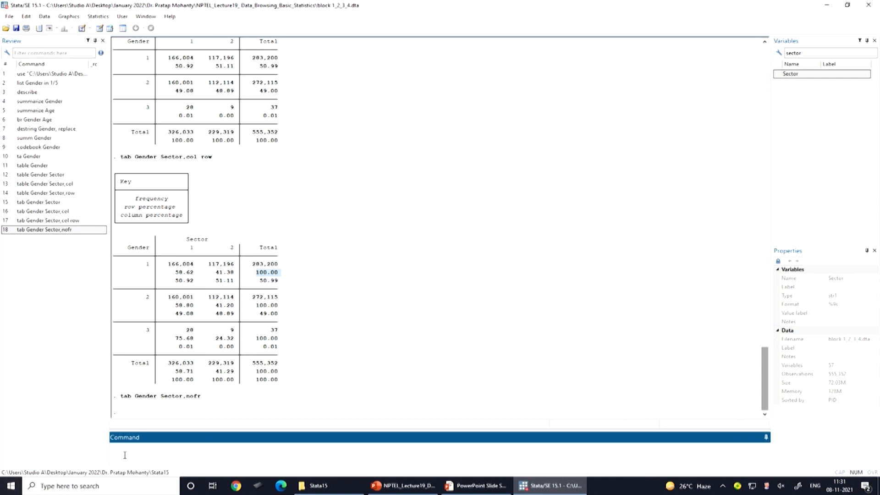
Rerun the Gender by Sector tab command with the col, row and nofr options to leave out frequencies.
click(79, 221)
click(209, 448)
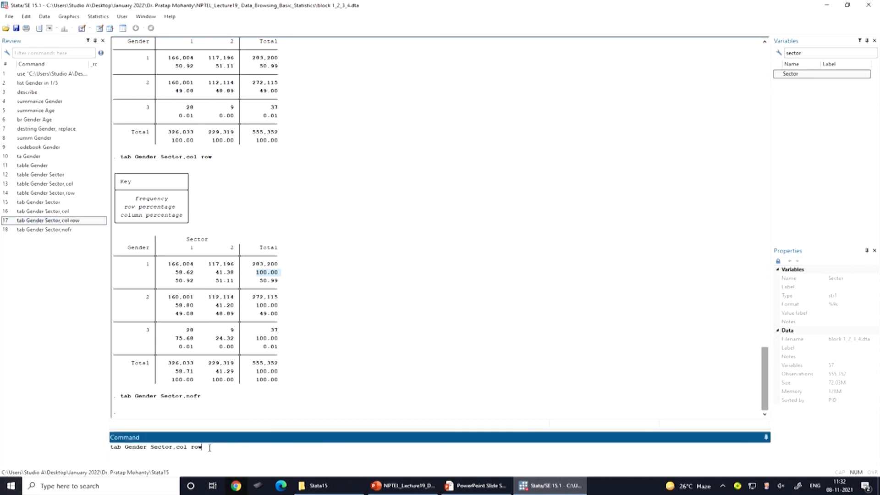
text(nofr)
key(Return)
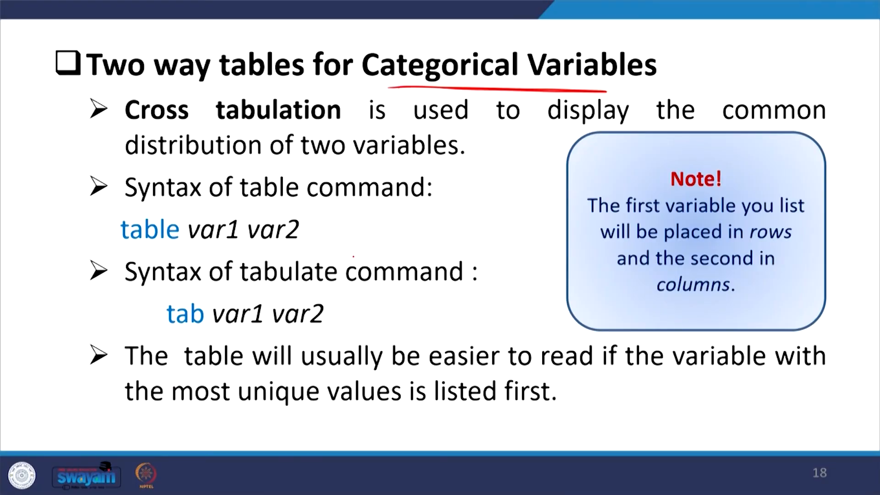
drag(86, 236, 118, 218)
drag(126, 313, 155, 292)
drag(117, 393, 129, 382)
drag(798, 252, 854, 239)
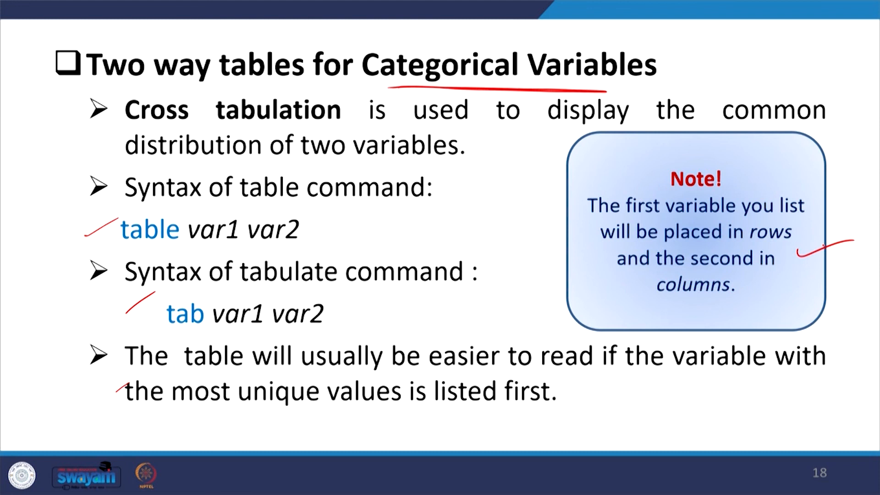